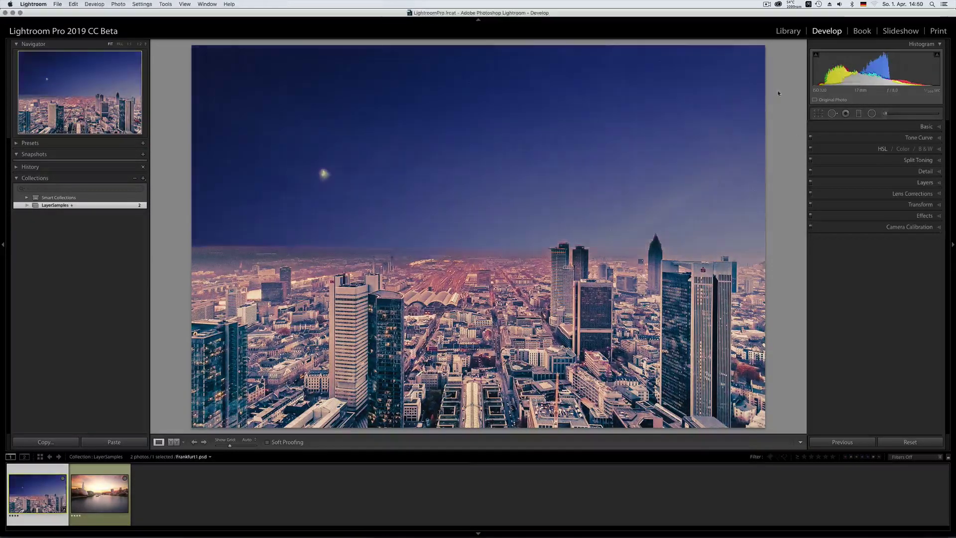
Paint an Adjustment Brush mask over the whole sky, from the top edge down to the rooftops
{"action": "left_click", "coordinate": [885, 114]}
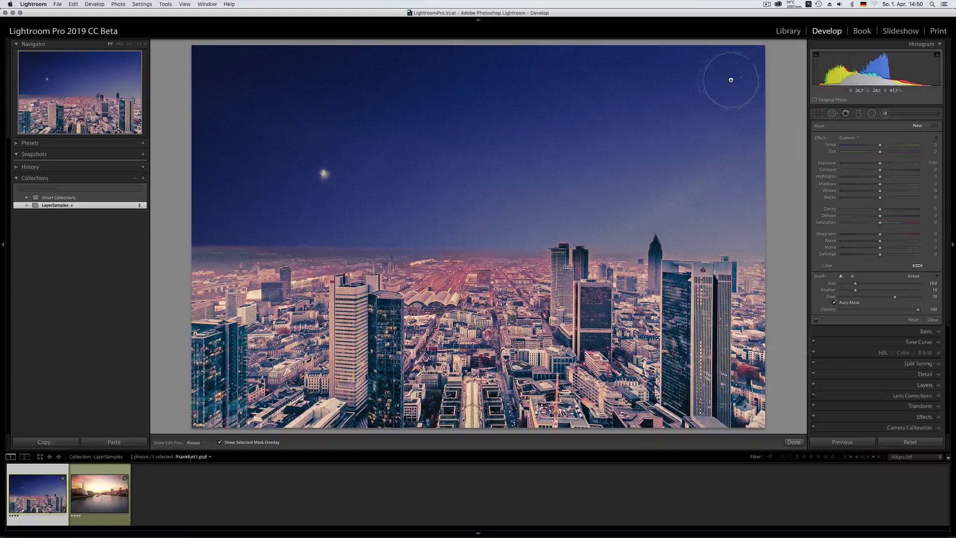
{"action": "left_click_drag", "start_coordinate": [755, 67], "coordinate": [471, 69]}
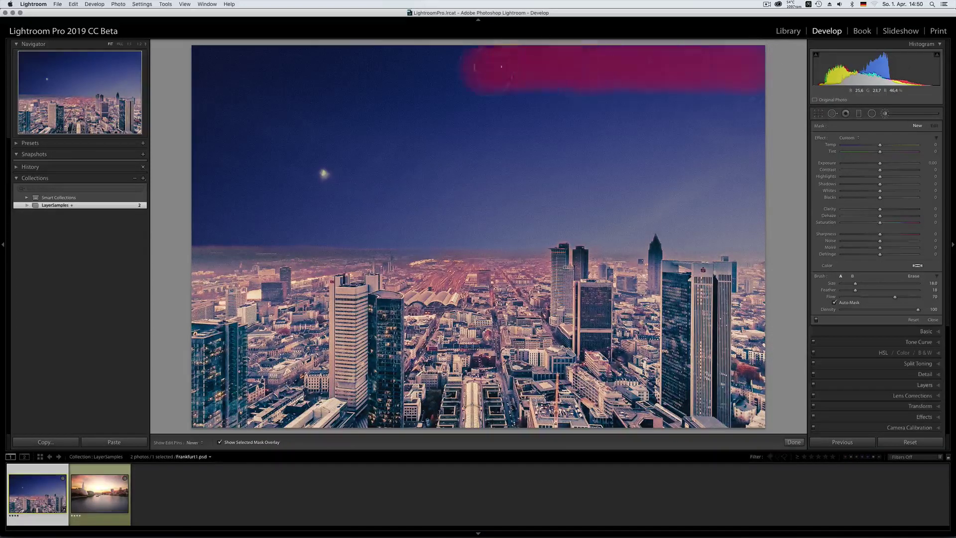
{"action": "mouse_move", "coordinate": [754, 60]}
{"action": "left_mouse_down"}
{"action": "mouse_move", "coordinate": [306, 52]}
{"action": "mouse_move", "coordinate": [201, 82]}
{"action": "mouse_move", "coordinate": [438, 90]}
{"action": "mouse_move", "coordinate": [225, 119]}
{"action": "mouse_move", "coordinate": [707, 112]}
{"action": "mouse_move", "coordinate": [737, 96]}
{"action": "mouse_move", "coordinate": [388, 122]}
{"action": "mouse_move", "coordinate": [196, 153]}
{"action": "mouse_move", "coordinate": [760, 182]}
{"action": "left_mouse_up"}
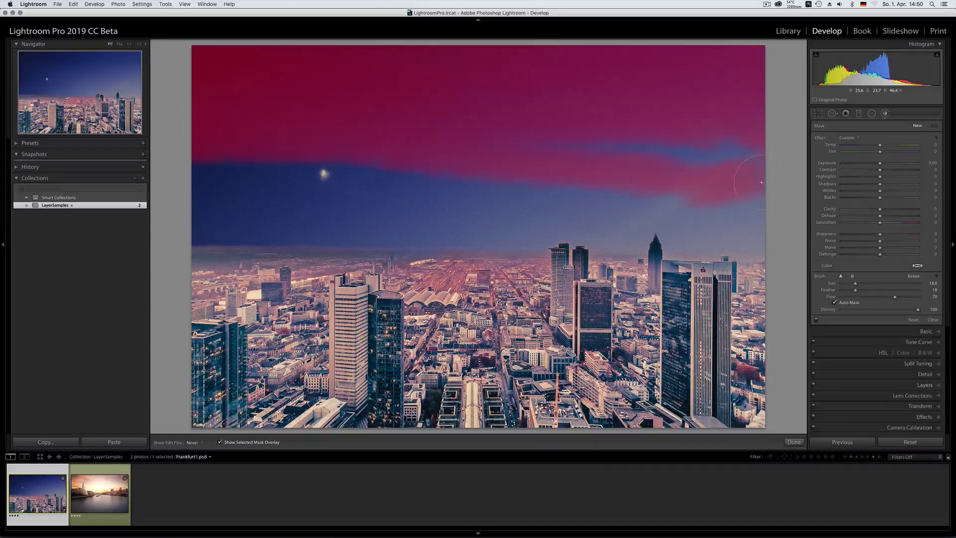
{"action": "mouse_move", "coordinate": [355, 157]}
{"action": "left_mouse_down"}
{"action": "mouse_move", "coordinate": [201, 186]}
{"action": "mouse_move", "coordinate": [203, 209]}
{"action": "mouse_move", "coordinate": [269, 224]}
{"action": "mouse_move", "coordinate": [290, 213]}
{"action": "mouse_move", "coordinate": [340, 217]}
{"action": "mouse_move", "coordinate": [540, 192]}
{"action": "mouse_move", "coordinate": [516, 239]}
{"action": "left_mouse_up"}
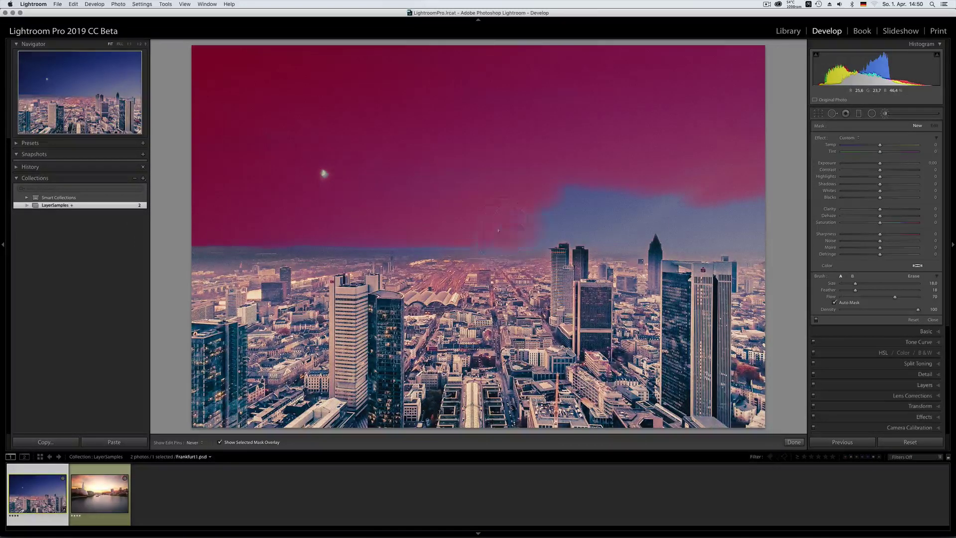
{"action": "mouse_move", "coordinate": [590, 212]}
{"action": "left_mouse_down"}
{"action": "mouse_move", "coordinate": [656, 206]}
{"action": "mouse_move", "coordinate": [627, 235]}
{"action": "mouse_move", "coordinate": [698, 213]}
{"action": "mouse_move", "coordinate": [728, 240]}
{"action": "mouse_move", "coordinate": [744, 217]}
{"action": "left_mouse_up"}
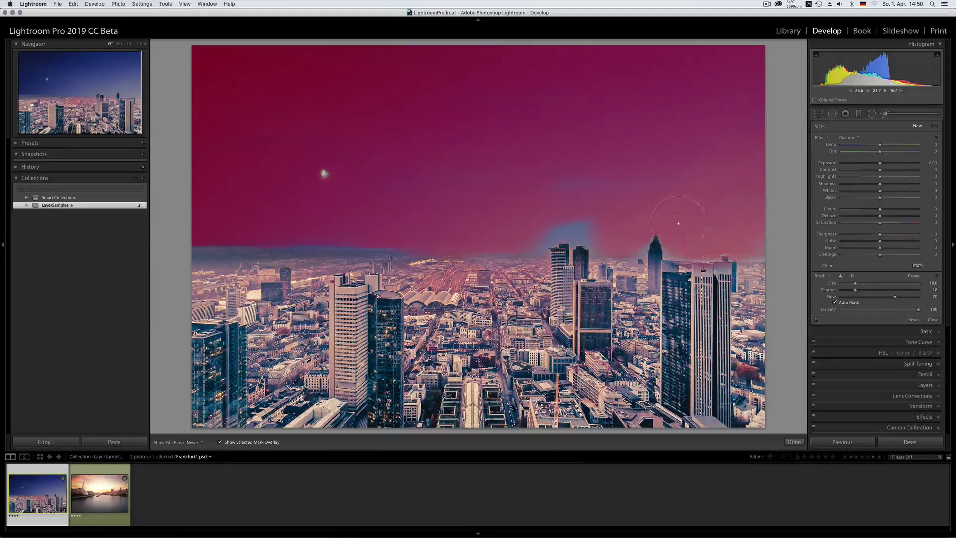
{"action": "mouse_move", "coordinate": [573, 209]}
{"action": "left_mouse_down"}
{"action": "mouse_move", "coordinate": [548, 224]}
{"action": "mouse_move", "coordinate": [624, 243]}
{"action": "left_mouse_up"}
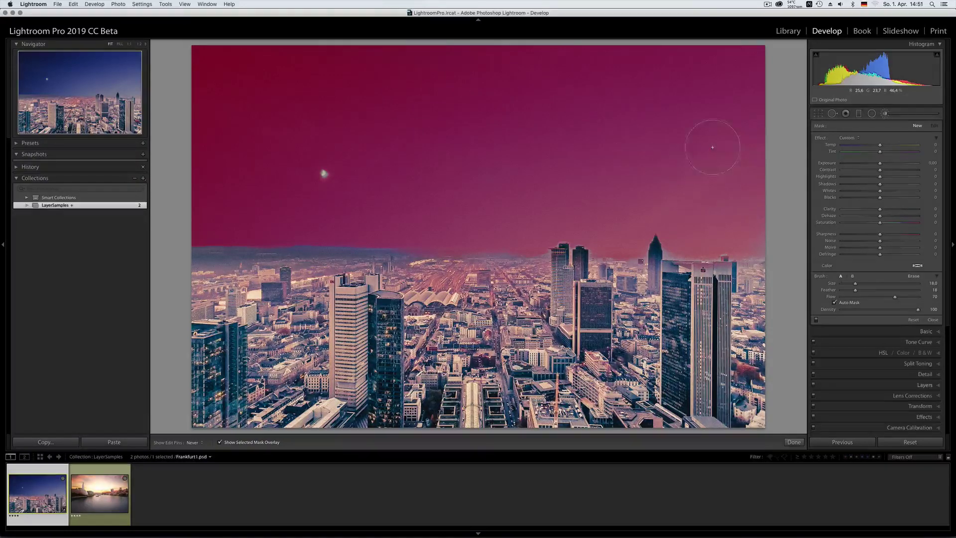
{"action": "left_click_drag", "start_coordinate": [756, 67], "coordinate": [772, 102]}
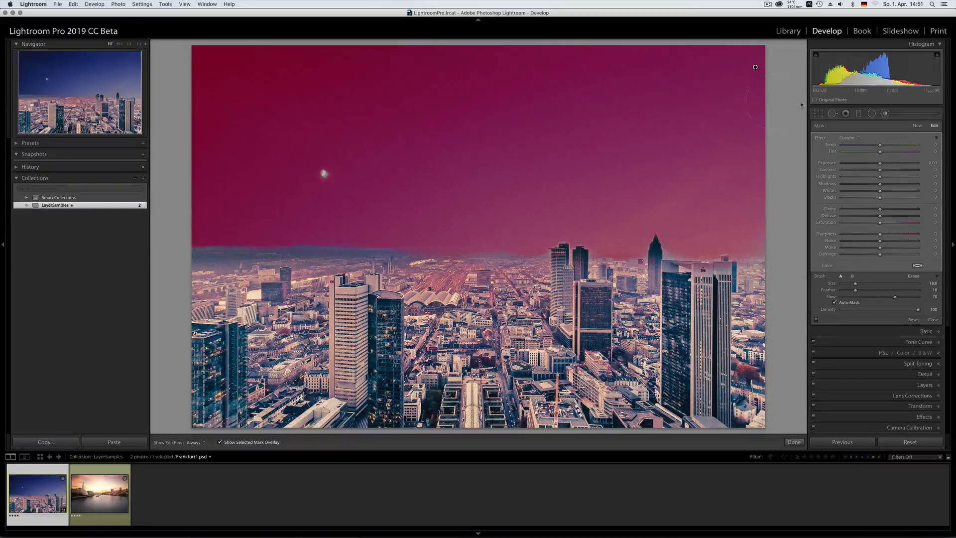
Commit the sky brush adjustment and expand the Layers panel showing the Overlay layer
{"action": "left_click", "coordinate": [887, 114]}
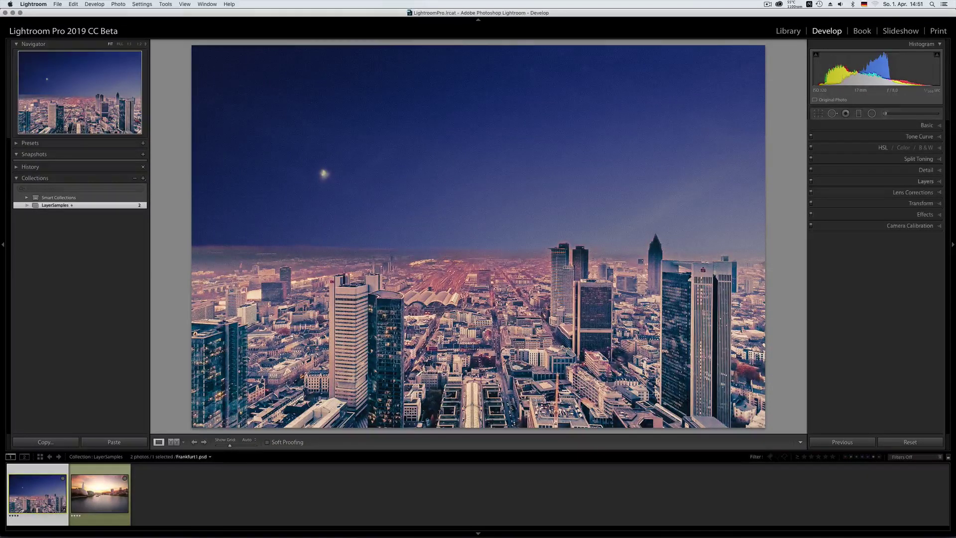
{"action": "left_click", "coordinate": [925, 181]}
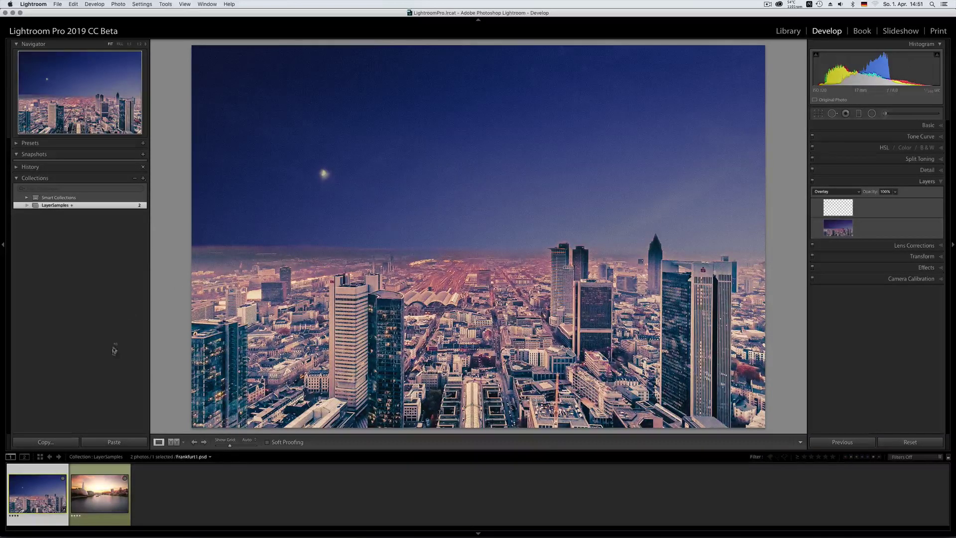
Drag the sunset sky photo from the filmstrip onto the top Overlay layer thumbnail
{"action": "left_click", "coordinate": [97, 498]}
{"action": "left_click_drag", "start_coordinate": [98, 499], "coordinate": [806, 198]}
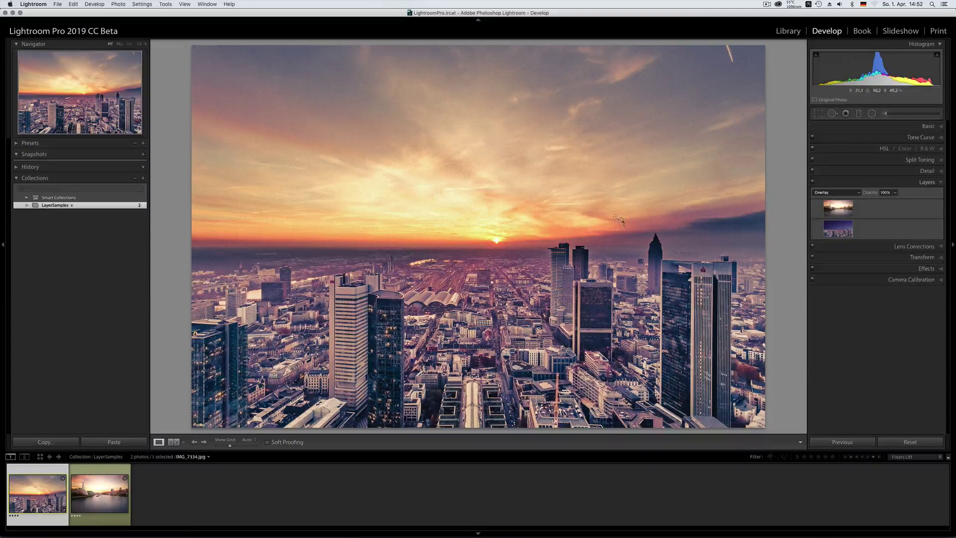